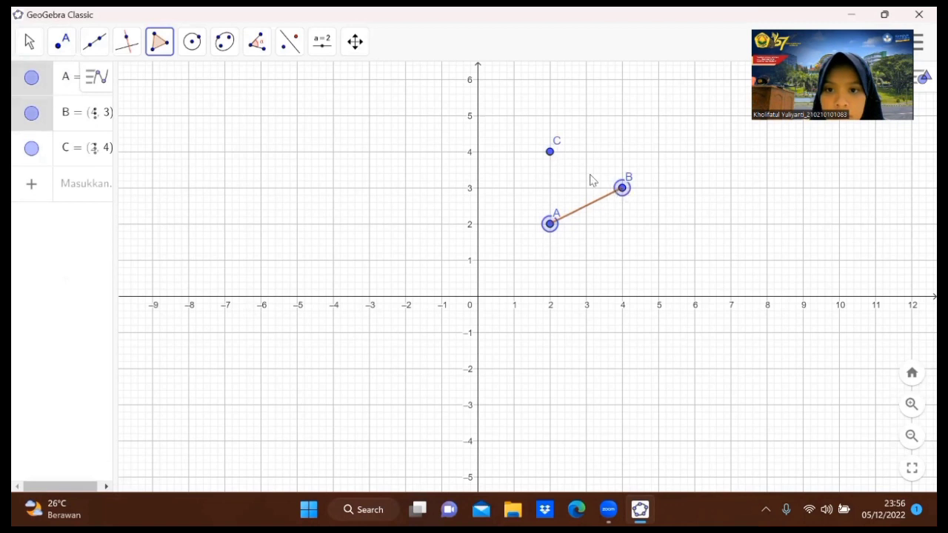
Close the triangle polygon through points C and A to complete triangle ABC.
{"action": "left_click", "coordinate": [549, 152]}
{"action": "left_click", "coordinate": [551, 223]}
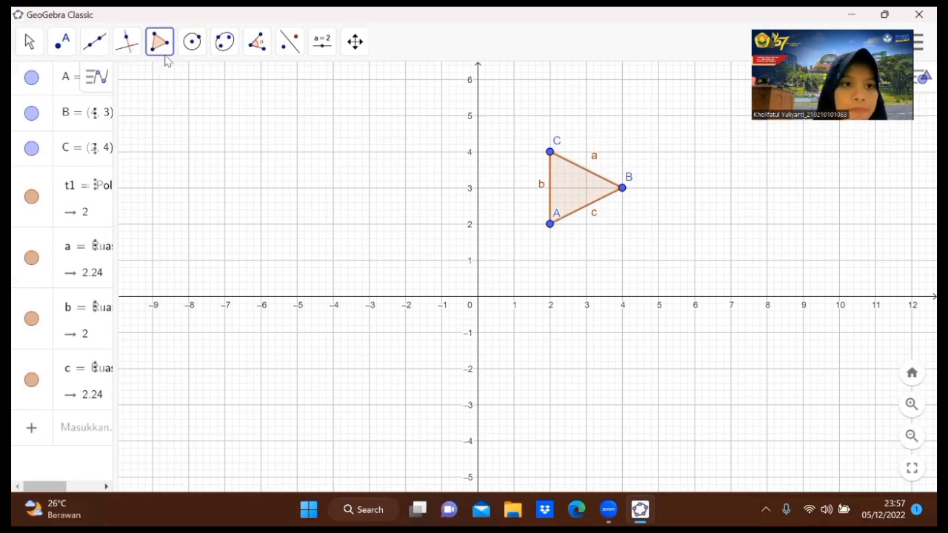
Place a new point D at (4, 1) below point B.
{"action": "left_click", "coordinate": [64, 42]}
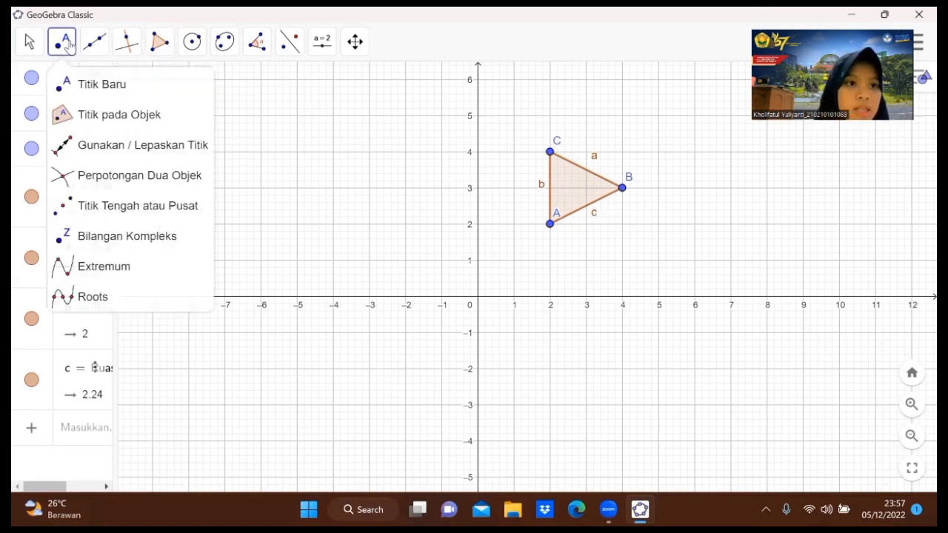
{"action": "left_click", "coordinate": [86, 84]}
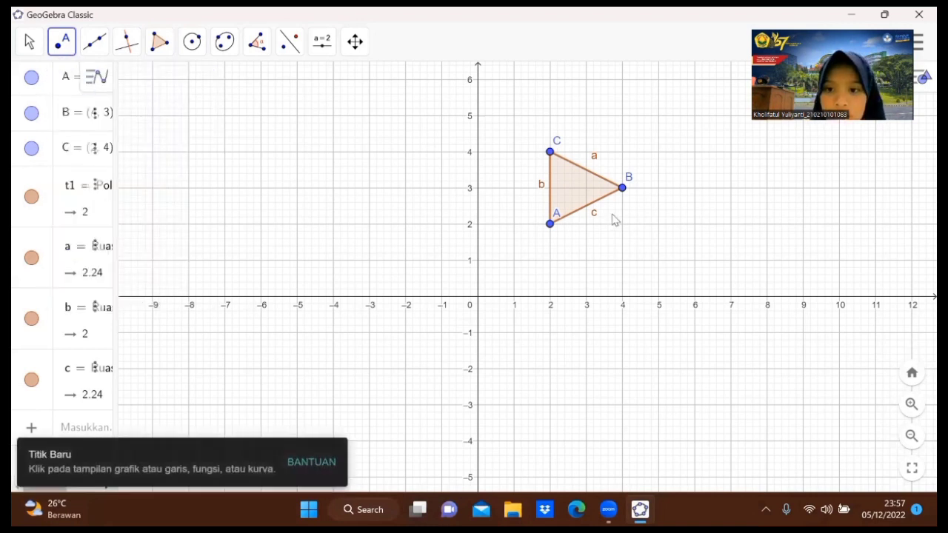
{"action": "left_click", "coordinate": [622, 261]}
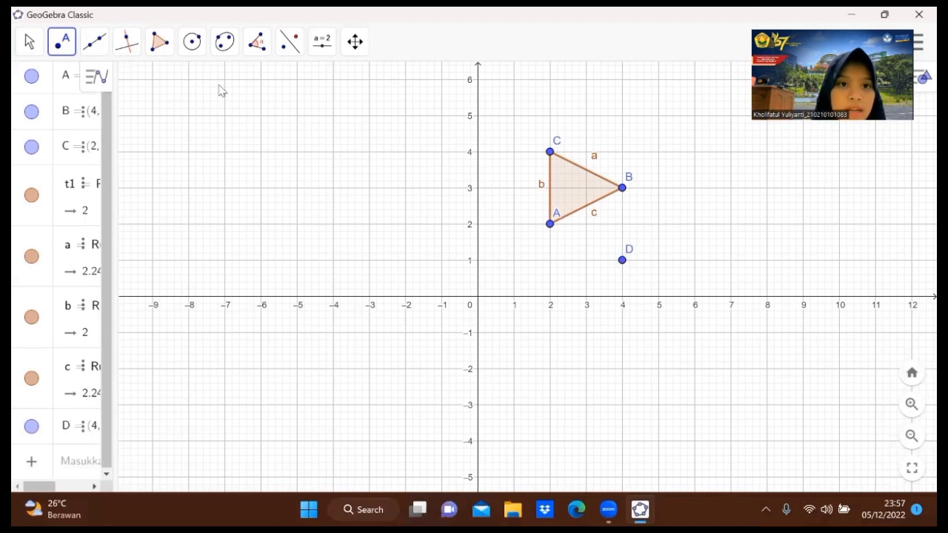
Dilate points A, B and C about point D by factor 3.
{"action": "left_click", "coordinate": [289, 42]}
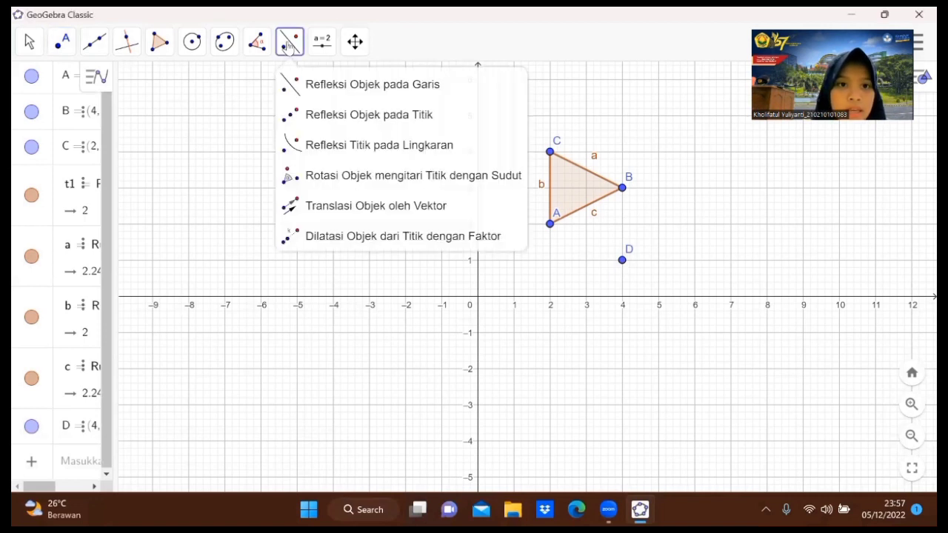
{"action": "left_click", "coordinate": [341, 237]}
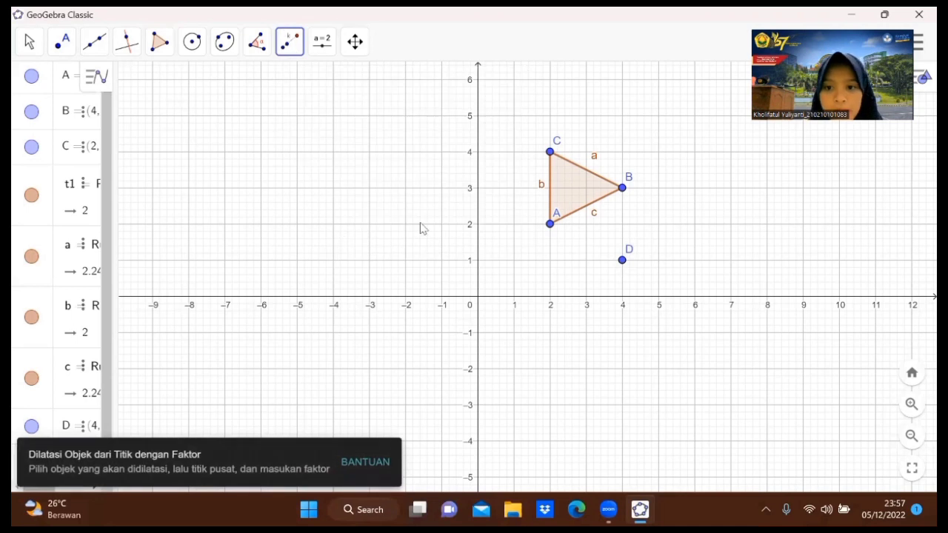
{"action": "left_click", "coordinate": [552, 232]}
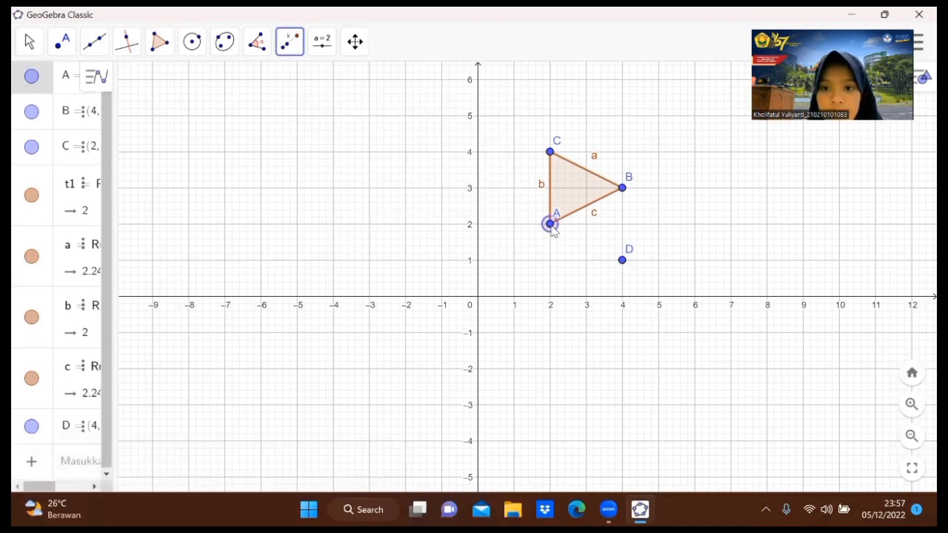
{"action": "left_click", "coordinate": [623, 263]}
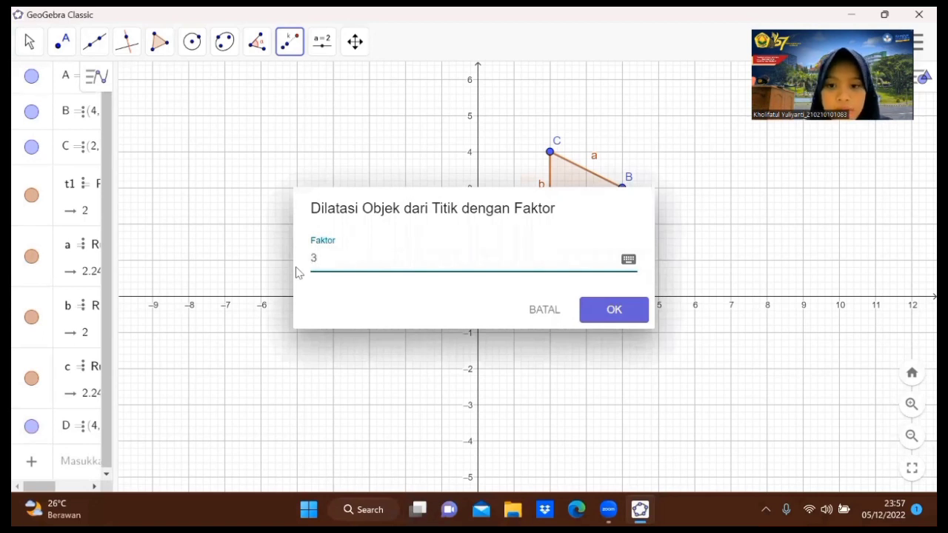
{"action": "left_click", "coordinate": [624, 315]}
{"action": "left_click", "coordinate": [623, 189]}
{"action": "left_click", "coordinate": [623, 260]}
{"action": "type", "text": "3"}
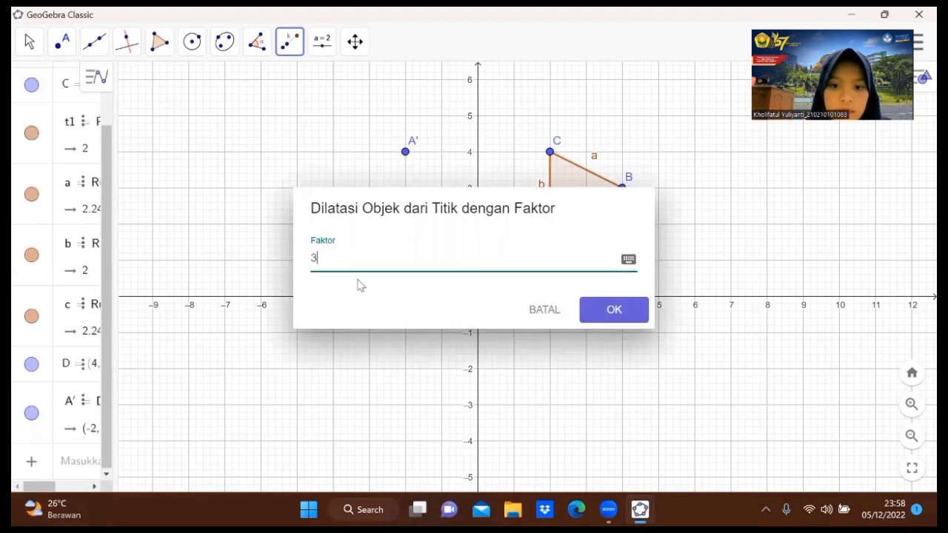
{"action": "left_click", "coordinate": [591, 309]}
{"action": "left_click", "coordinate": [551, 152]}
{"action": "left_click", "coordinate": [622, 260]}
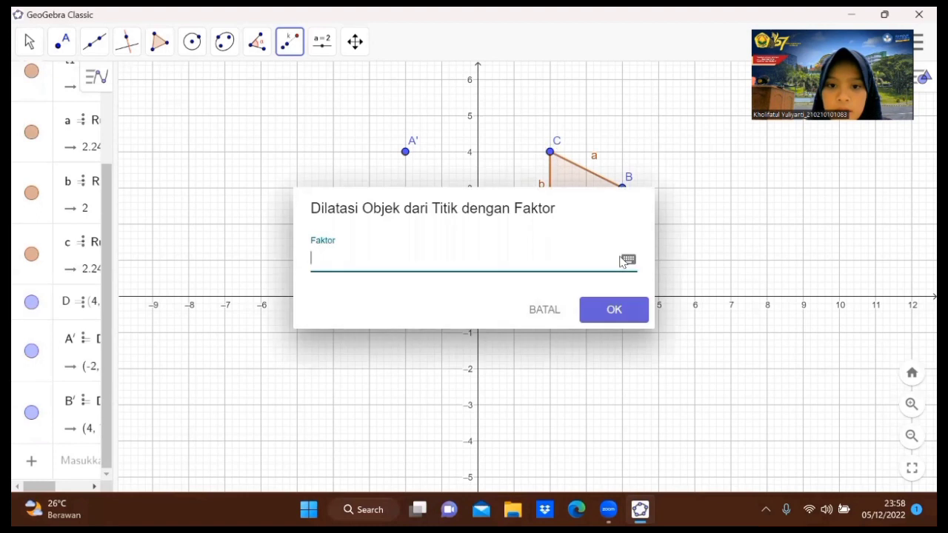
{"action": "left_click", "coordinate": [597, 309]}
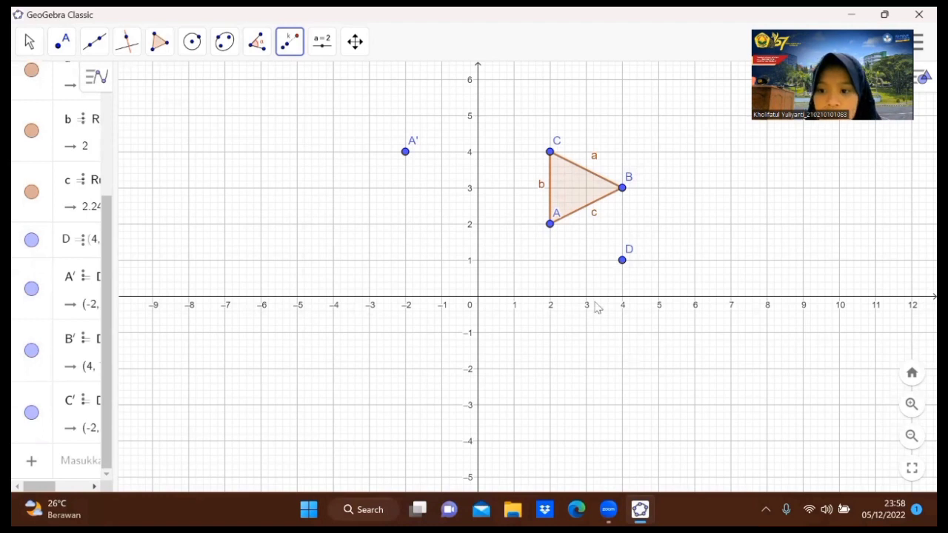
Build triangle A'B'C' from the three dilated points.
{"action": "scroll", "coordinate": [551, 260], "scroll_direction": "up", "scroll_amount": 1}
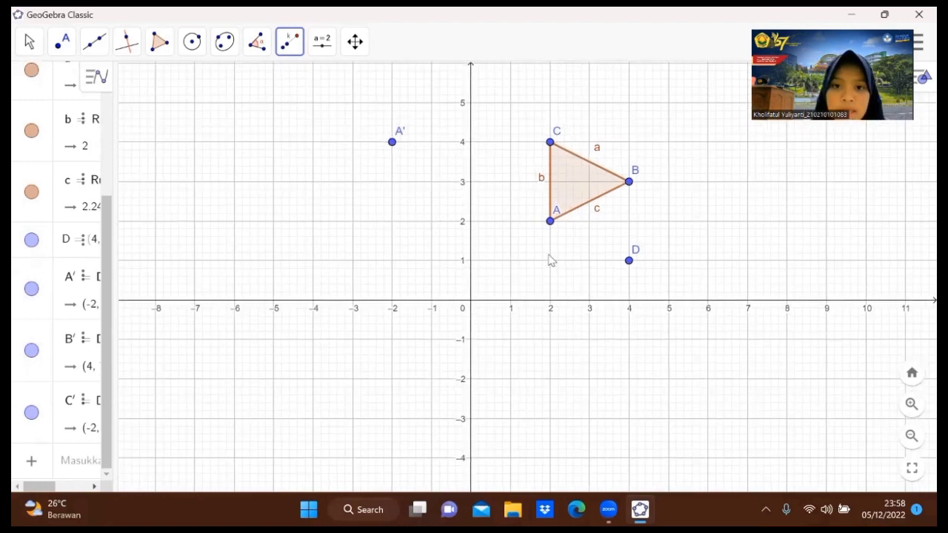
{"action": "scroll", "coordinate": [551, 259], "scroll_direction": "down", "scroll_amount": 6}
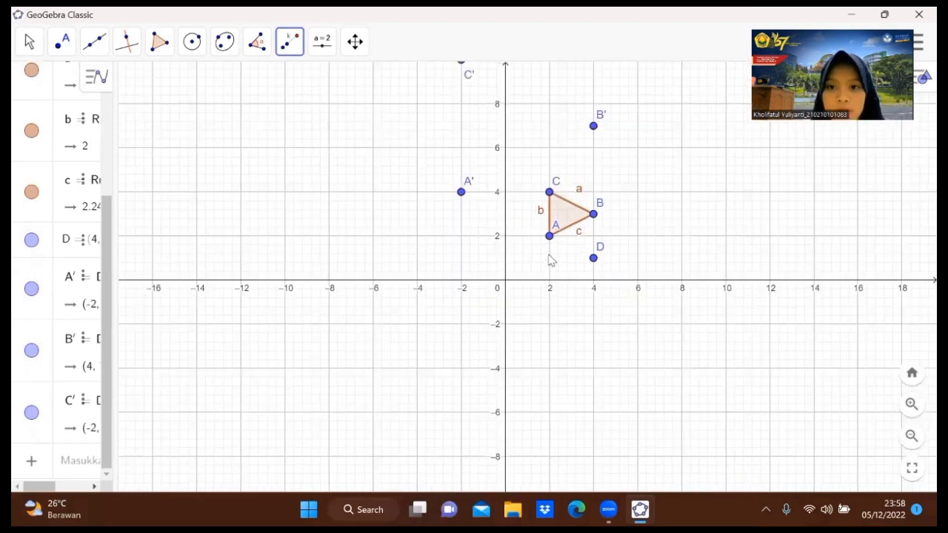
{"action": "scroll", "coordinate": [549, 256], "scroll_direction": "down", "scroll_amount": 3}
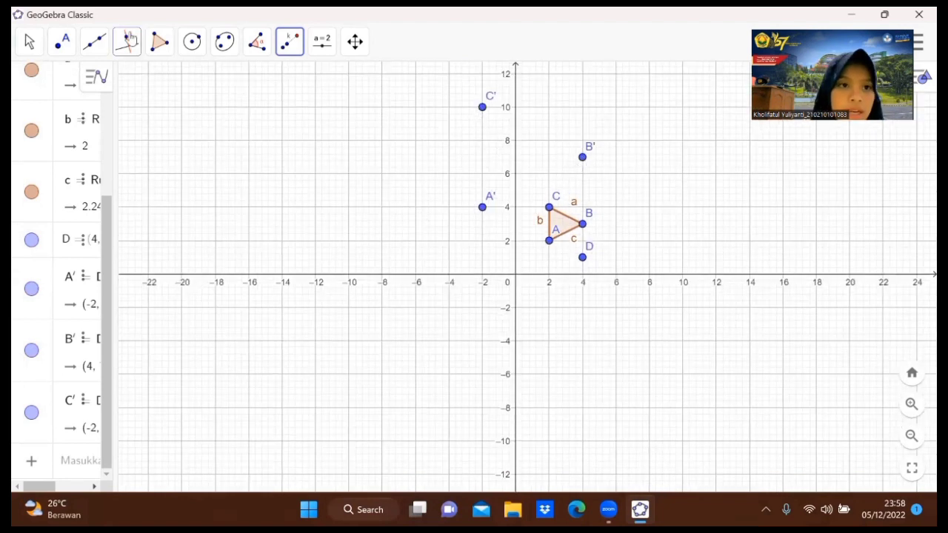
{"action": "left_click", "coordinate": [159, 42]}
{"action": "left_click", "coordinate": [182, 83]}
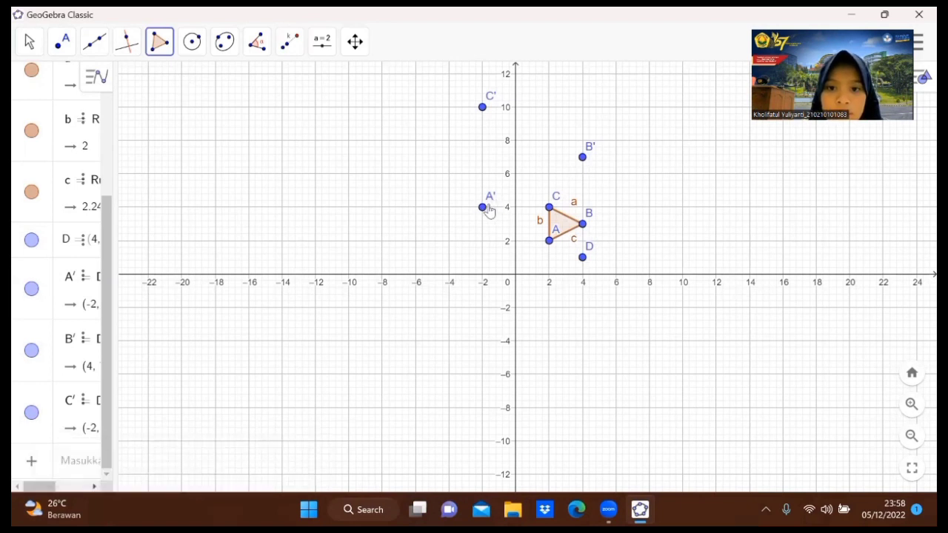
{"action": "left_click", "coordinate": [483, 208]}
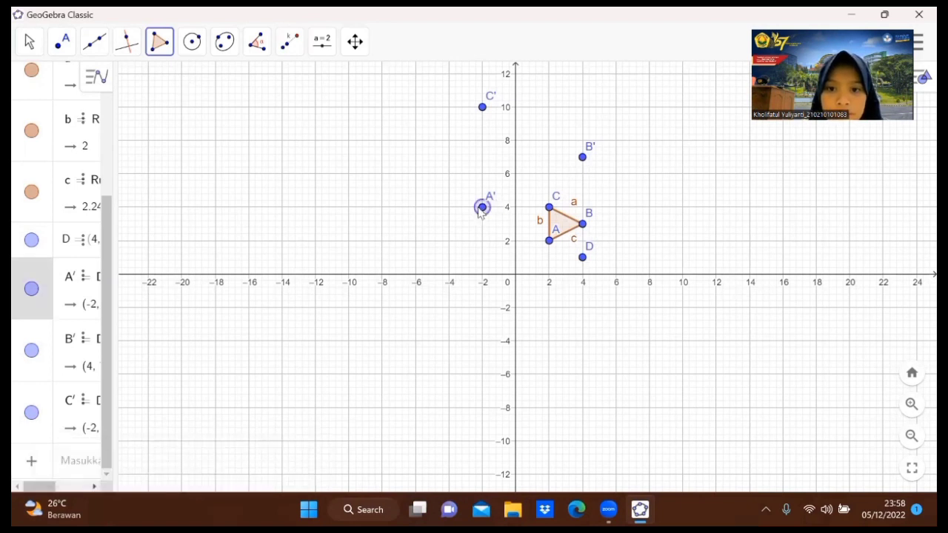
{"action": "left_click", "coordinate": [582, 160]}
{"action": "left_click", "coordinate": [482, 109]}
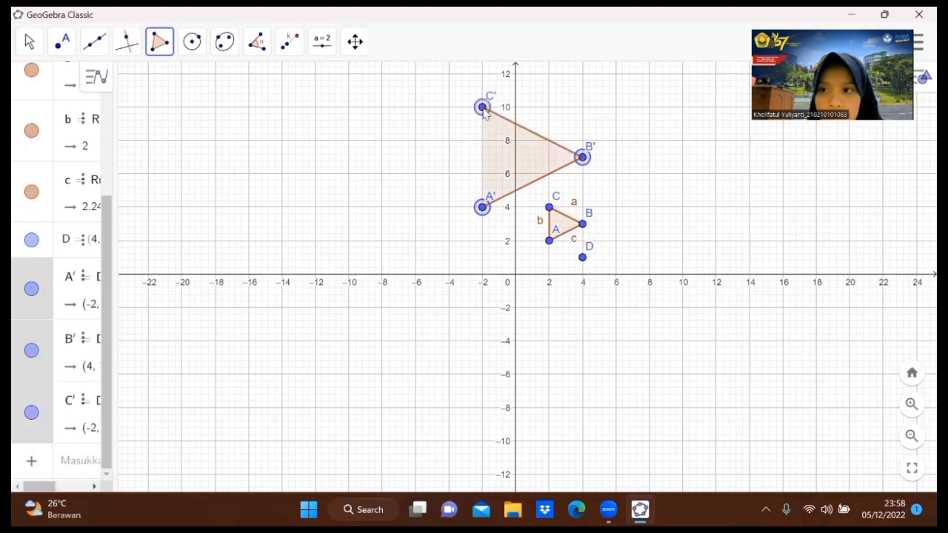
{"action": "left_click", "coordinate": [484, 208]}
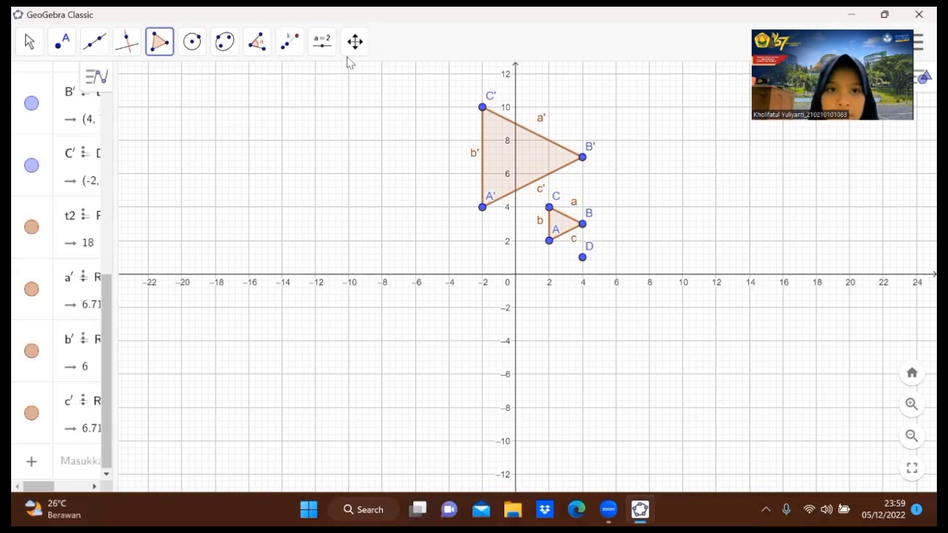
Add a slider named dilasi ranging from -3 to 3 with increment 0.5 near the top of the graph.
{"action": "left_click", "coordinate": [322, 46]}
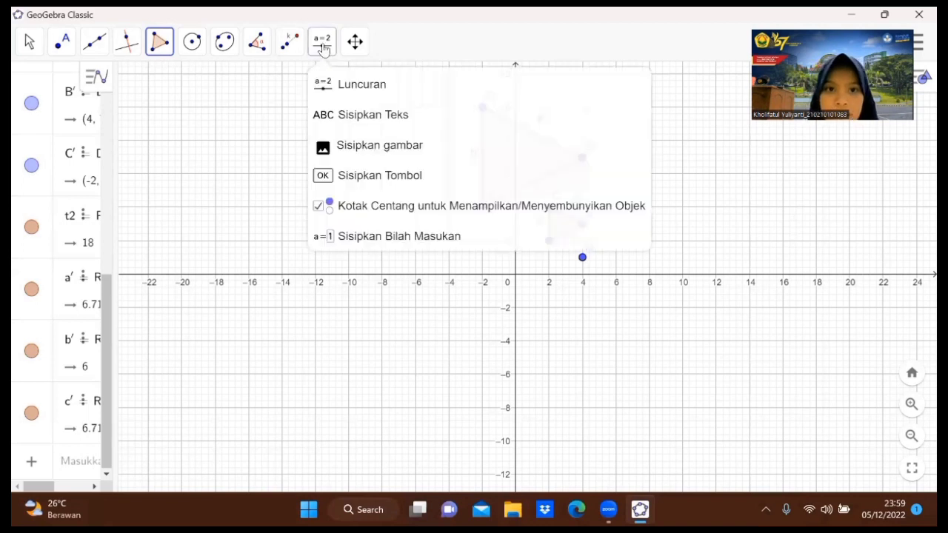
{"action": "left_click", "coordinate": [347, 85]}
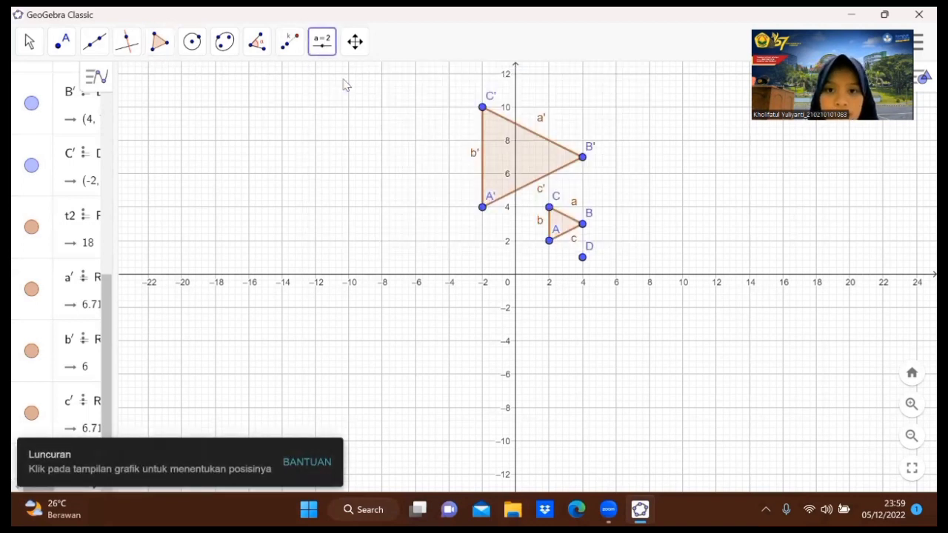
{"action": "left_click", "coordinate": [650, 113]}
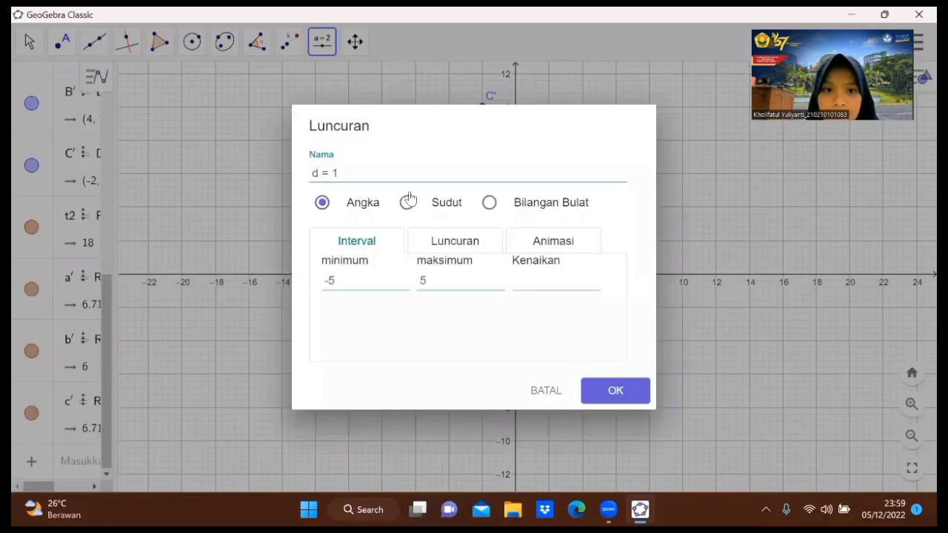
{"action": "left_click", "coordinate": [347, 172]}
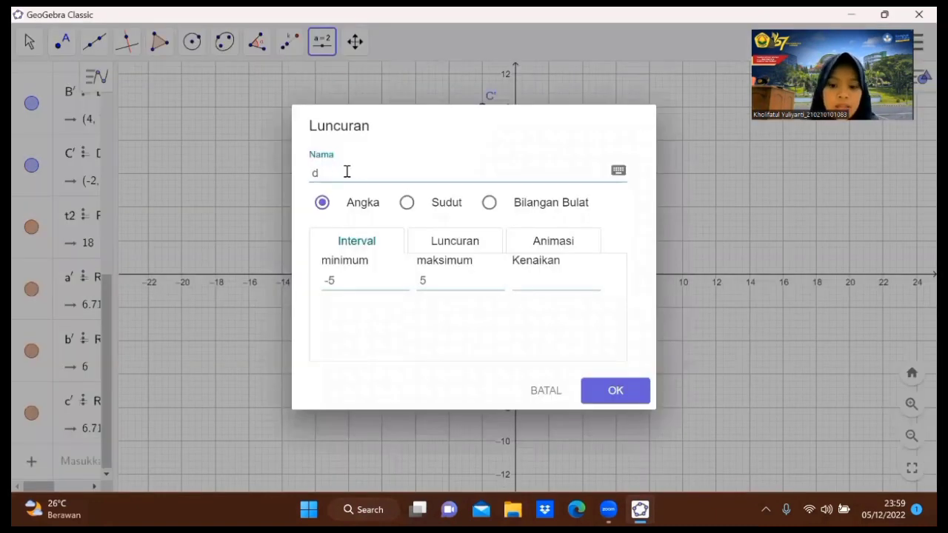
{"action": "type", "text": "ilasi"}
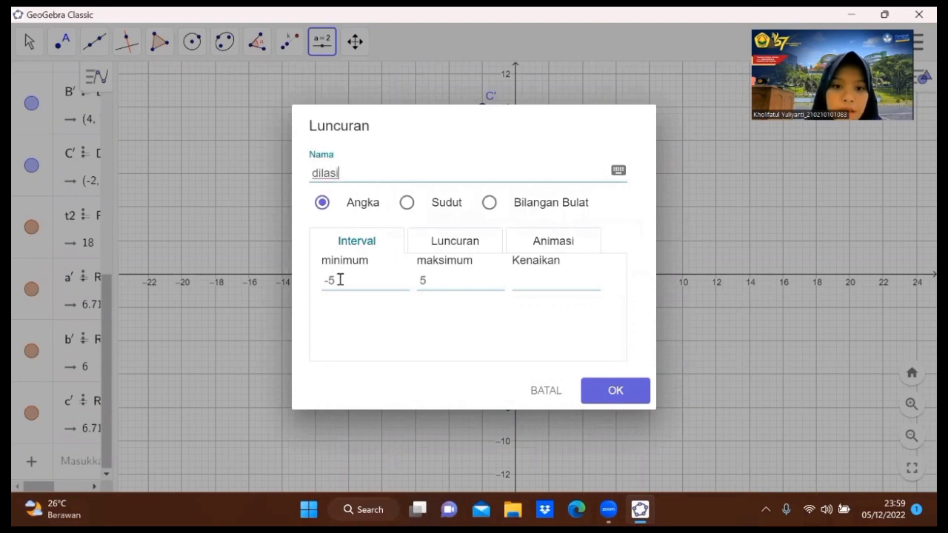
{"action": "left_click", "coordinate": [340, 280]}
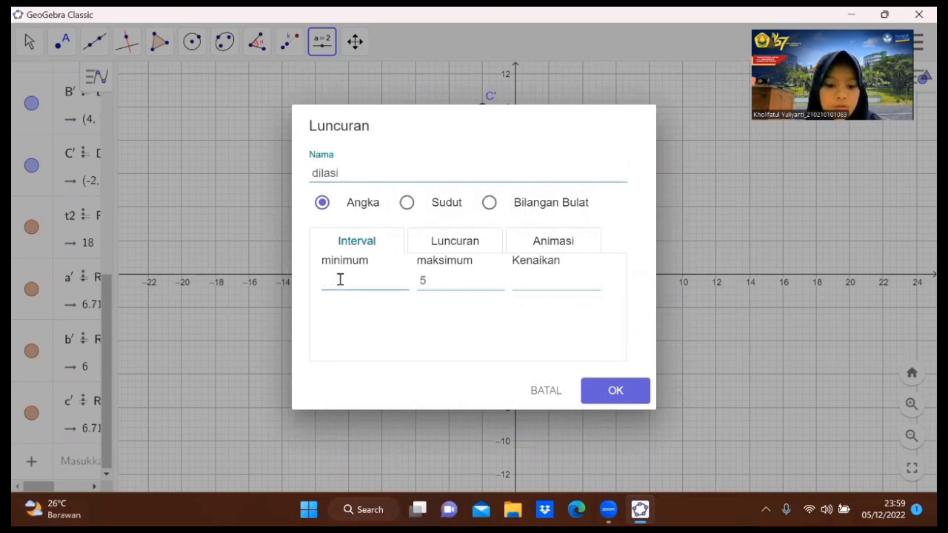
{"action": "left_click", "coordinate": [435, 280]}
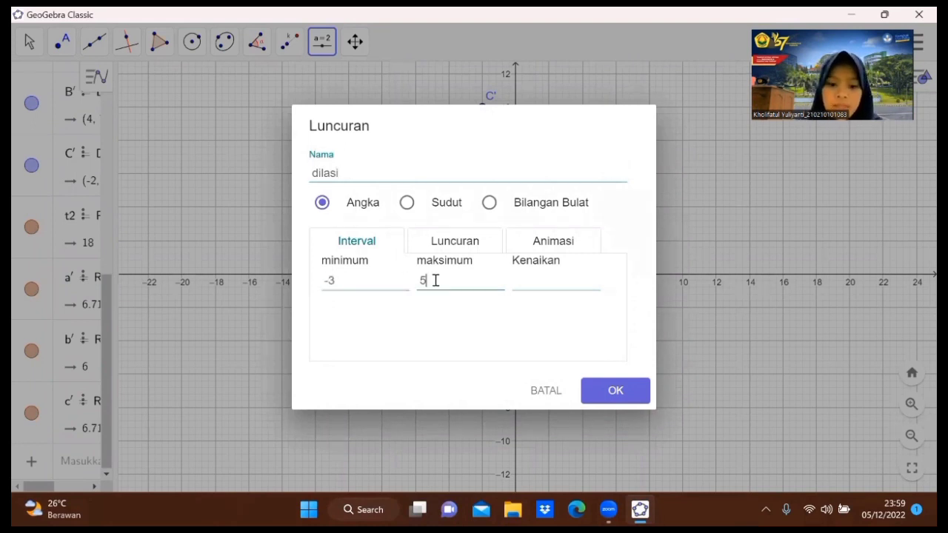
{"action": "left_click", "coordinate": [528, 287]}
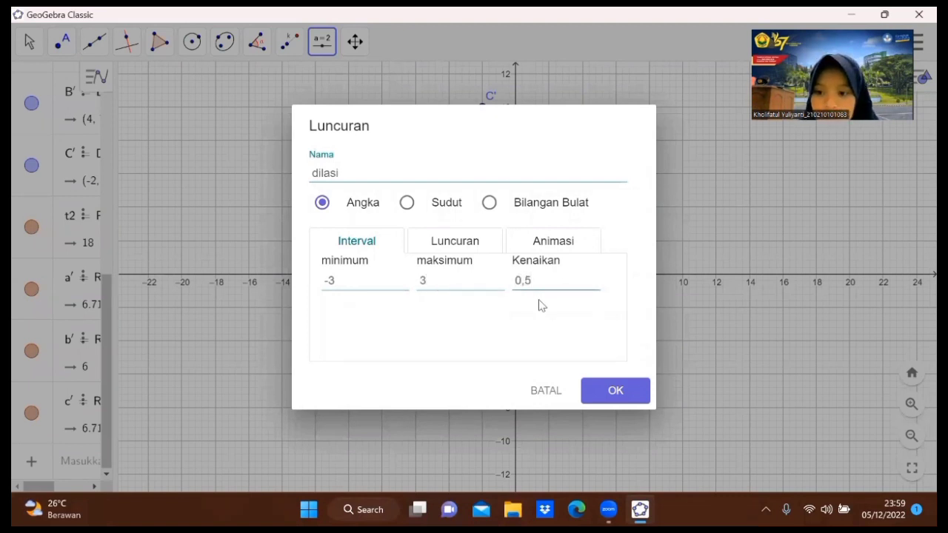
{"action": "left_click", "coordinate": [609, 393]}
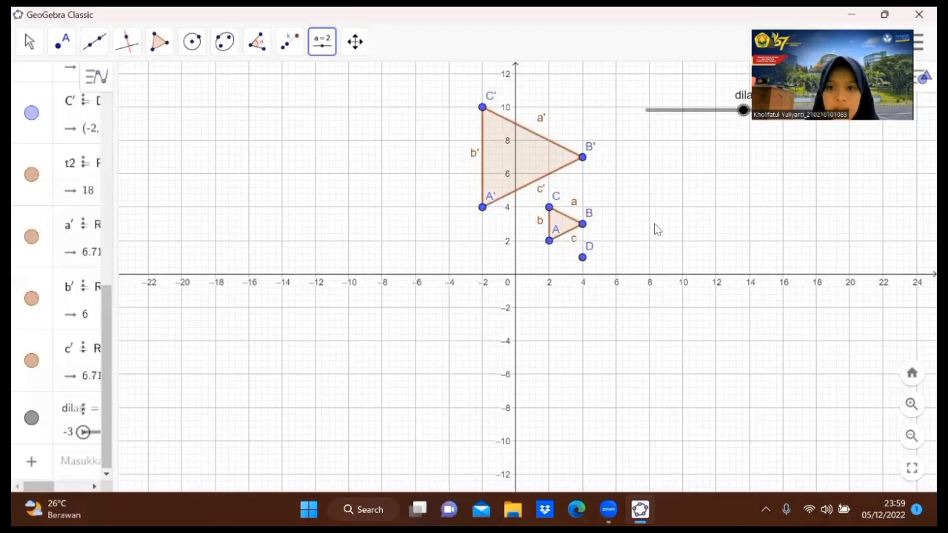
{"action": "scroll", "coordinate": [655, 230], "scroll_direction": "up", "scroll_amount": 3}
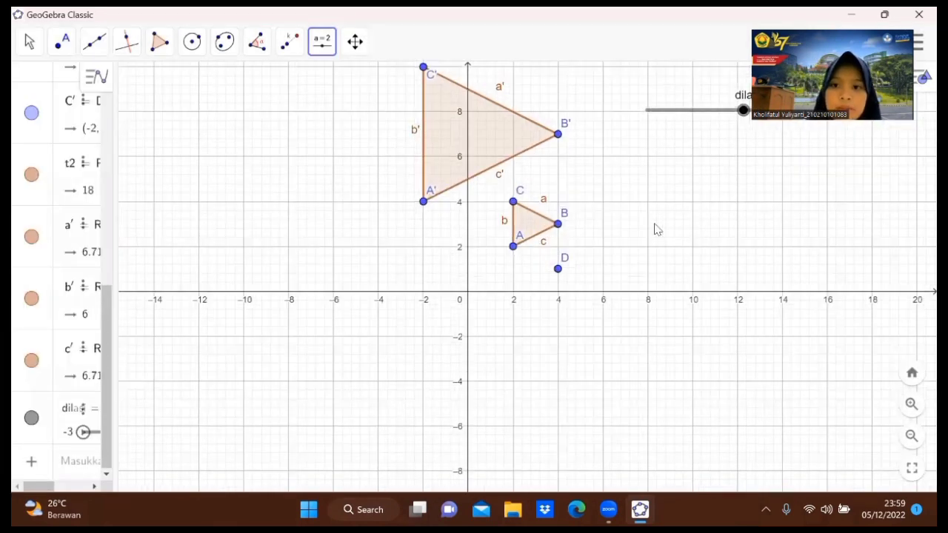
{"action": "scroll", "coordinate": [655, 230], "scroll_direction": "down", "scroll_amount": 3}
{"action": "left_click", "coordinate": [604, 249]}
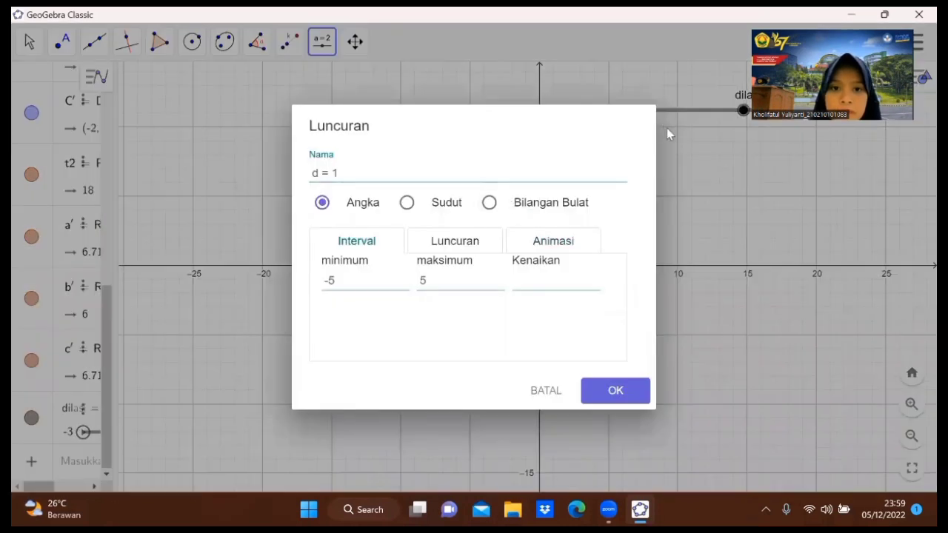
{"action": "left_click", "coordinate": [540, 392]}
{"action": "left_click", "coordinate": [622, 186]}
Draw a ray from centre D through point A'.
{"action": "left_click", "coordinate": [95, 44]}
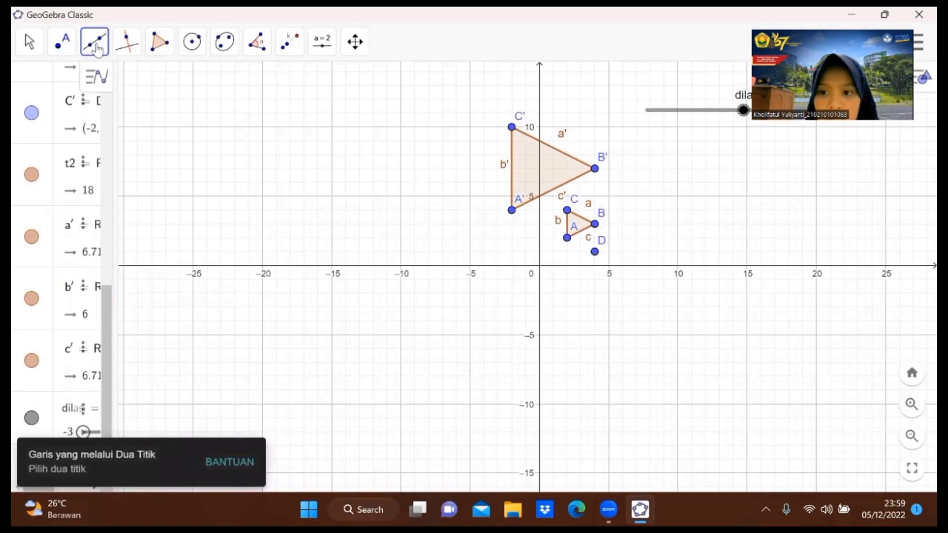
{"action": "left_click", "coordinate": [95, 46]}
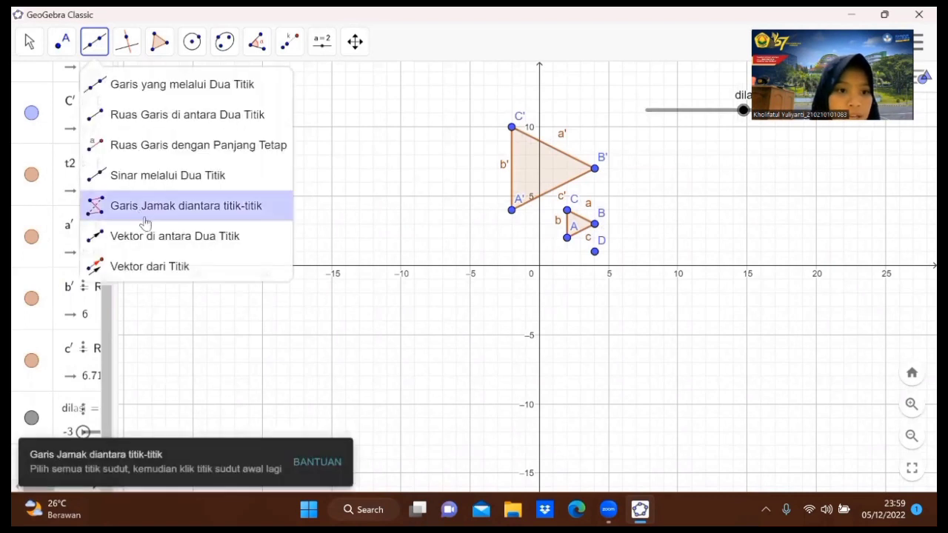
{"action": "left_click", "coordinate": [170, 186]}
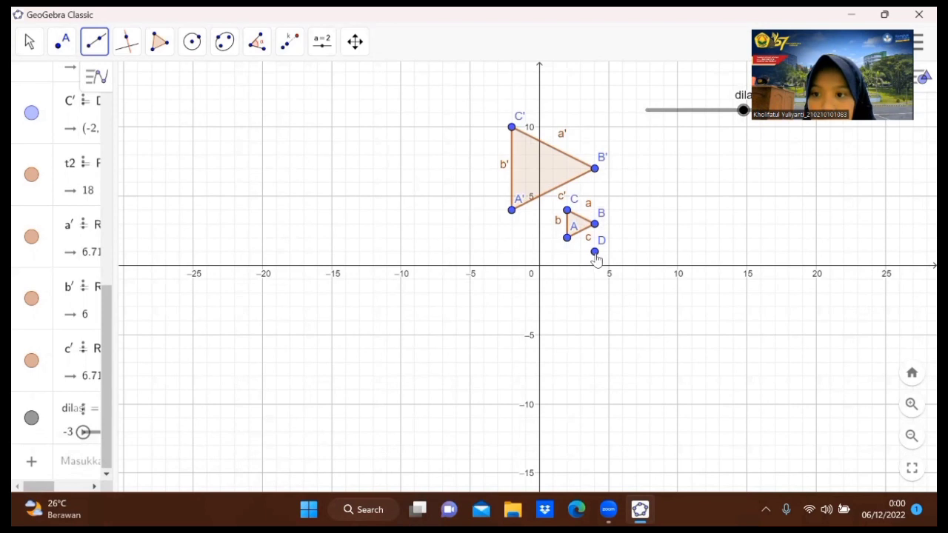
{"action": "left_click", "coordinate": [512, 212]}
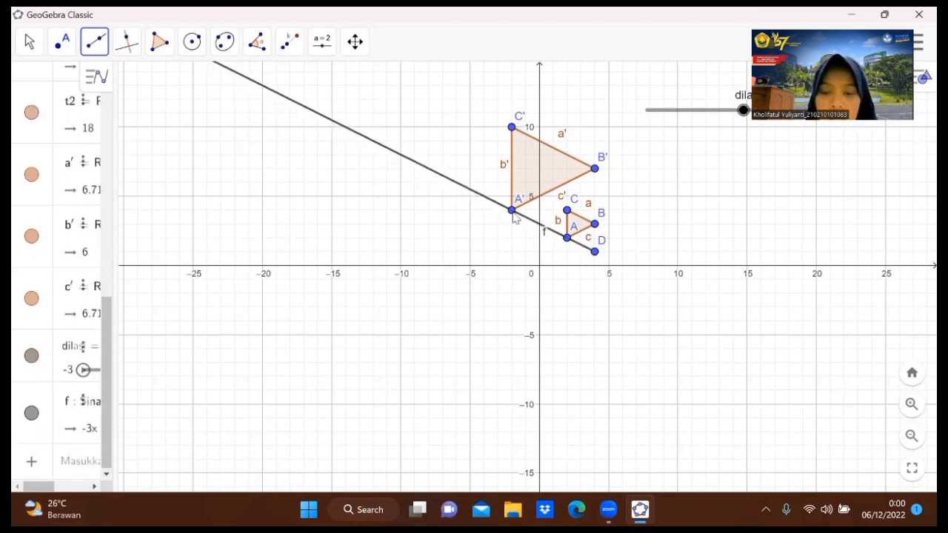
Draw rays from centre D through point B' and through point C'.
{"action": "left_click", "coordinate": [597, 254]}
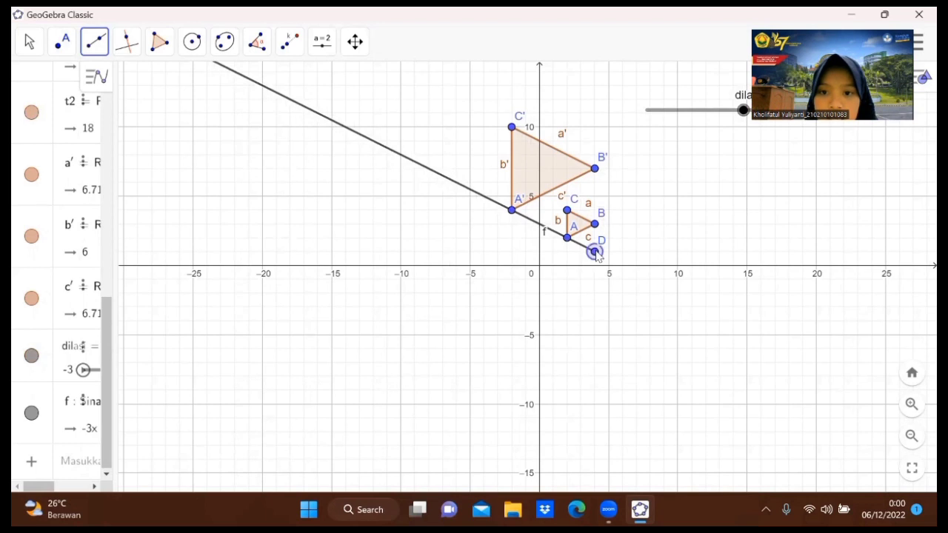
{"action": "left_click", "coordinate": [595, 169]}
{"action": "left_click", "coordinate": [596, 252]}
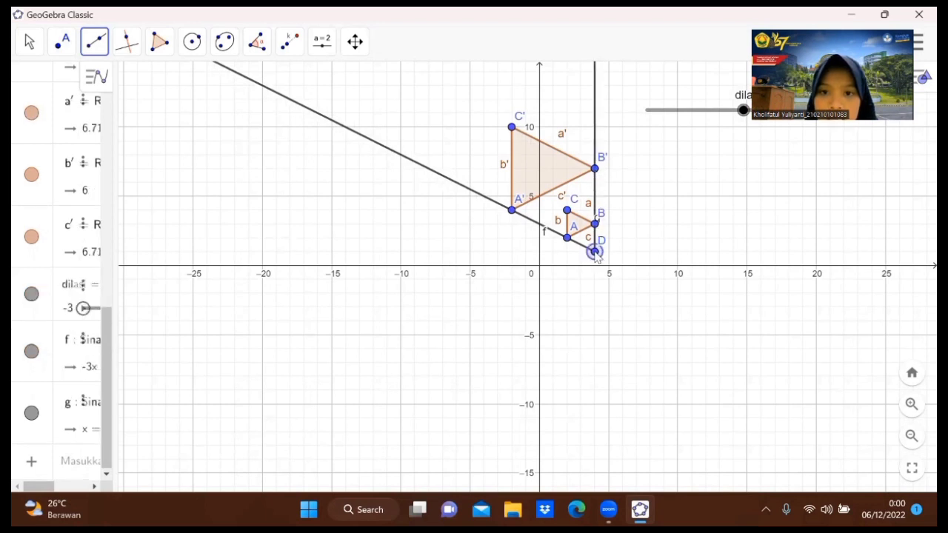
{"action": "left_click", "coordinate": [512, 127]}
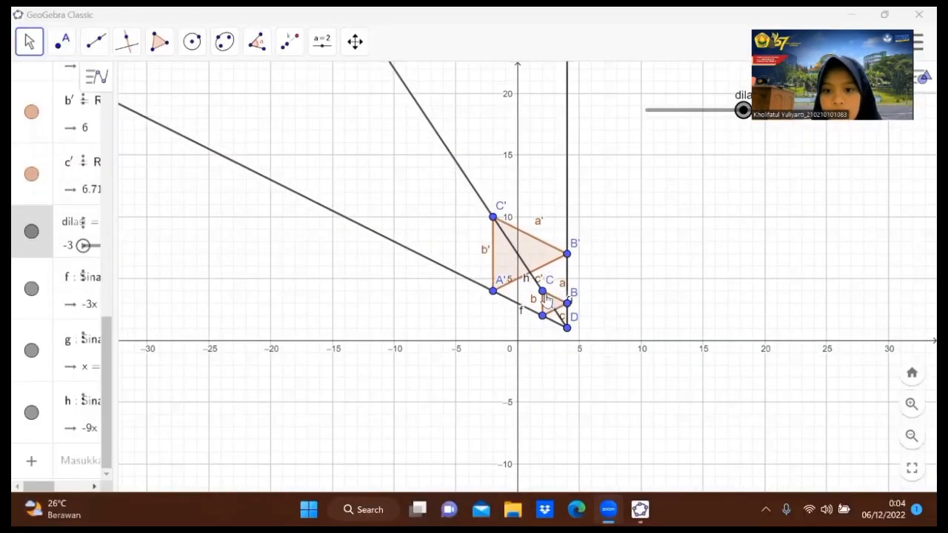
Dilate triangle ABC about point D using the slider dilasi as the factor.
{"action": "scroll", "coordinate": [545, 302], "scroll_direction": "up", "scroll_amount": 2}
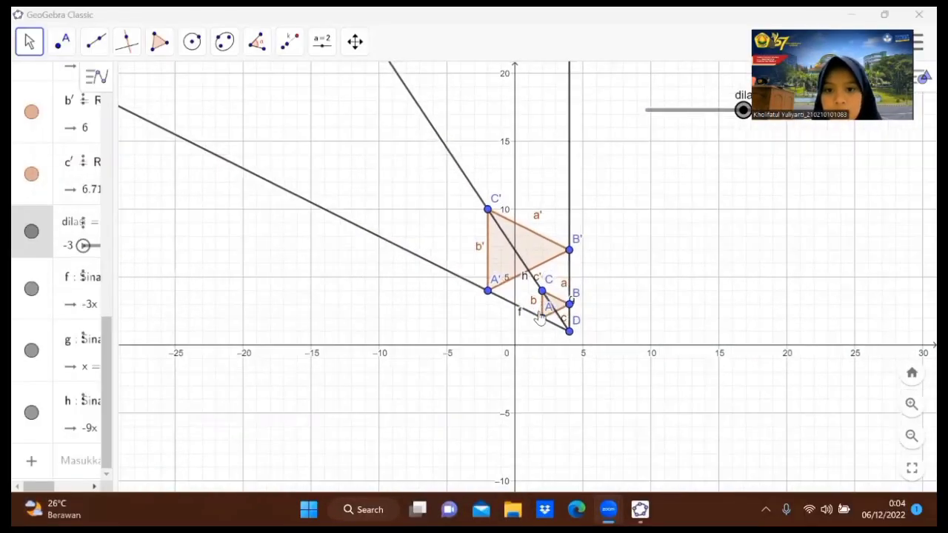
{"action": "scroll", "coordinate": [541, 317], "scroll_direction": "up", "scroll_amount": 1}
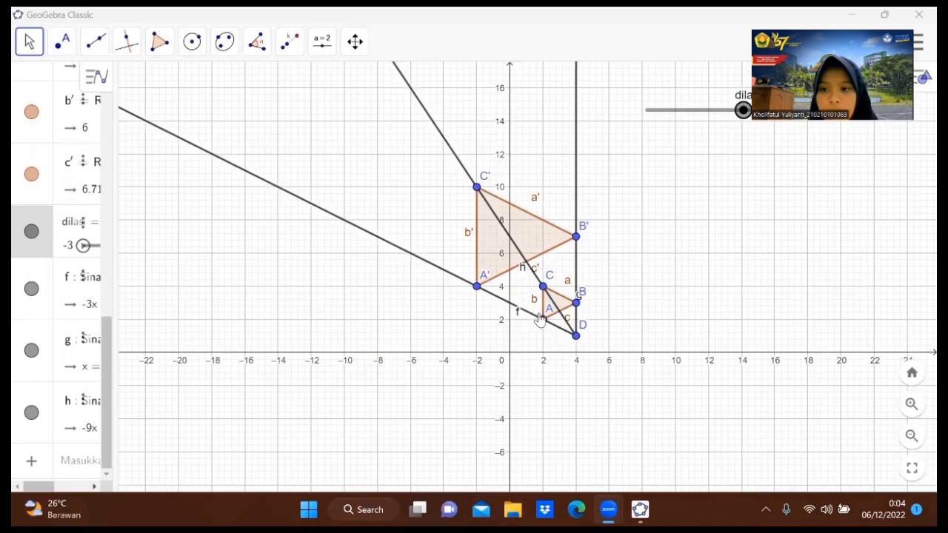
{"action": "scroll", "coordinate": [580, 337], "scroll_direction": "up", "scroll_amount": 1}
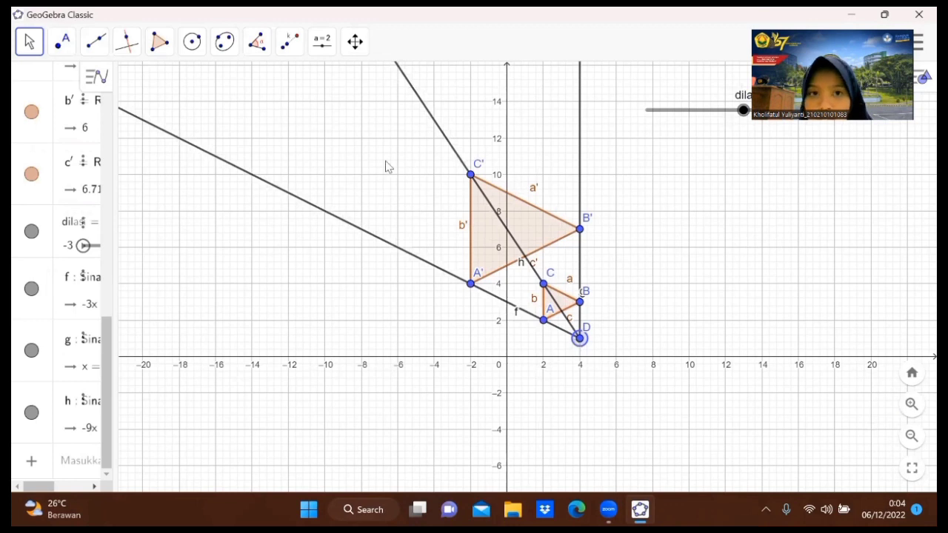
{"action": "left_click", "coordinate": [289, 42]}
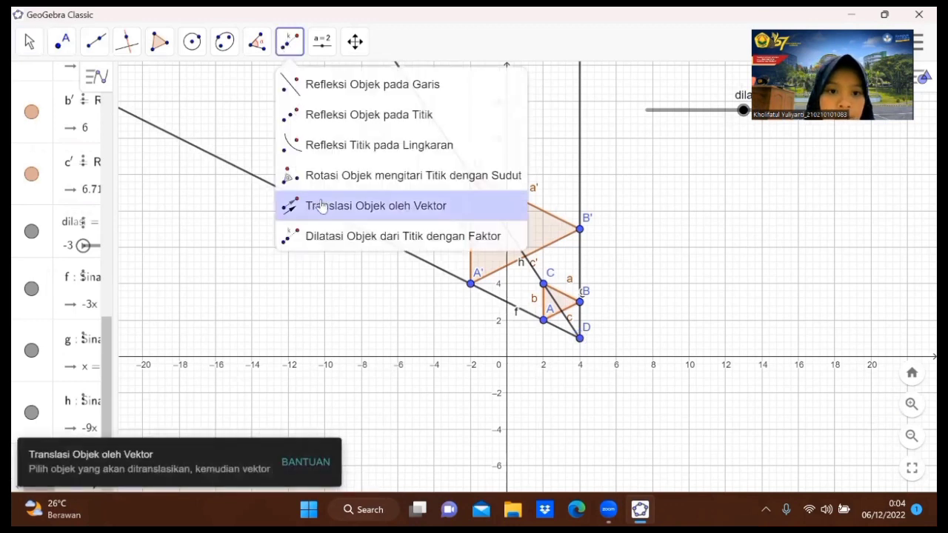
{"action": "left_click", "coordinate": [341, 237]}
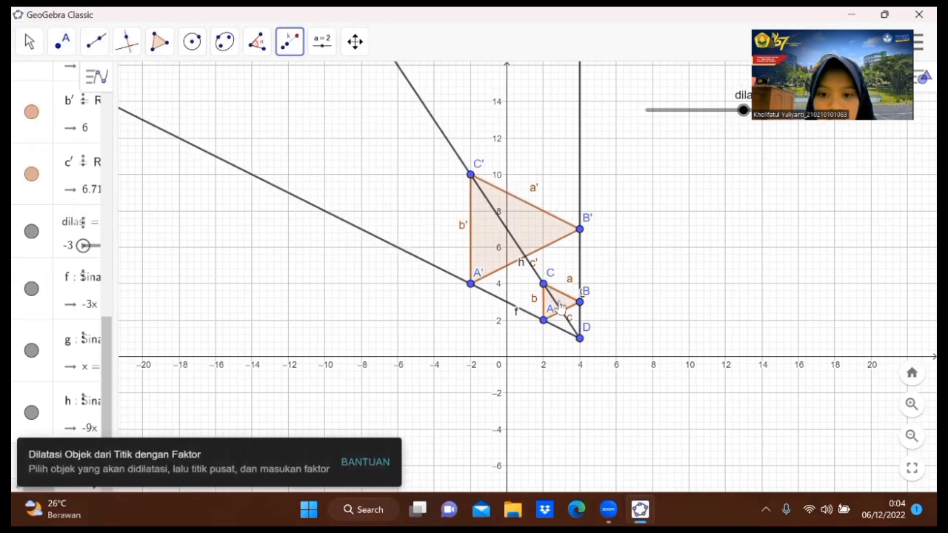
{"action": "left_click", "coordinate": [561, 307]}
{"action": "left_click", "coordinate": [580, 339]}
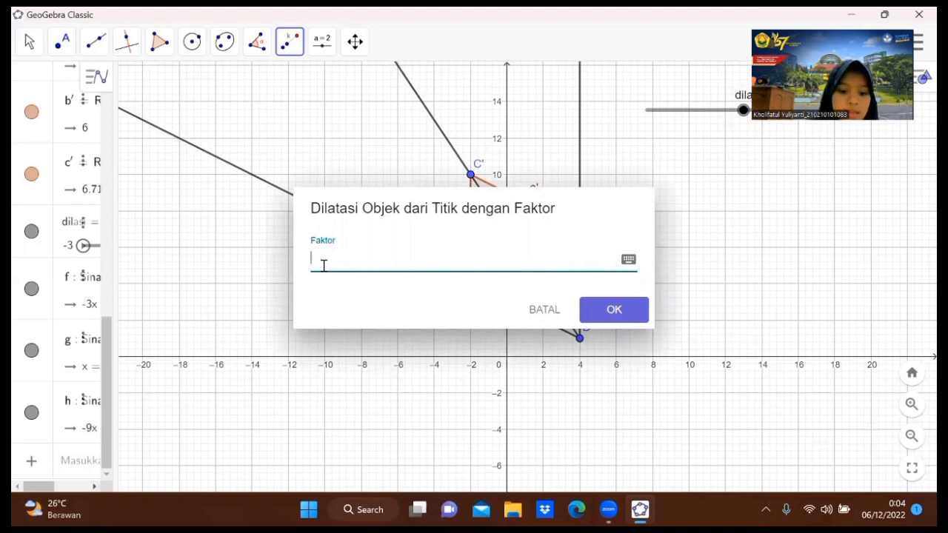
{"action": "type", "text": "dilasi"}
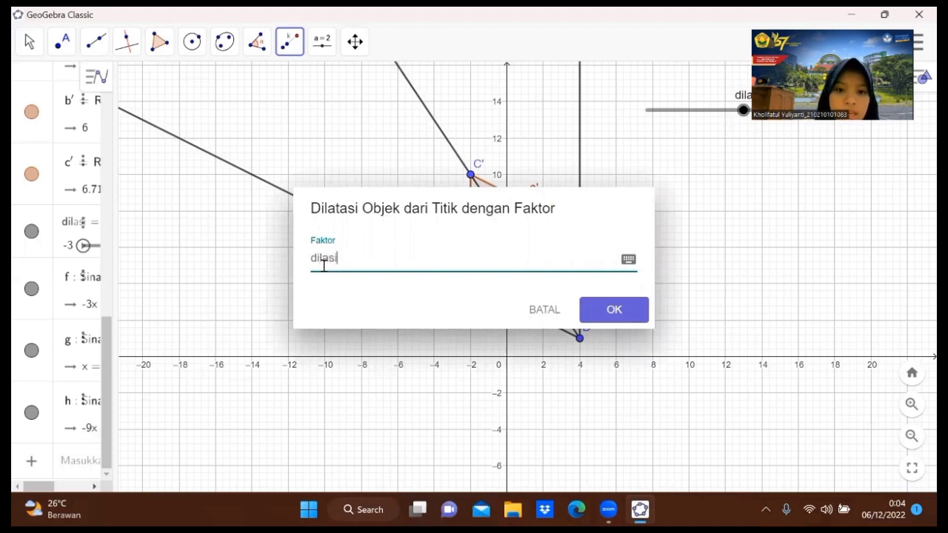
{"action": "left_click", "coordinate": [608, 311]}
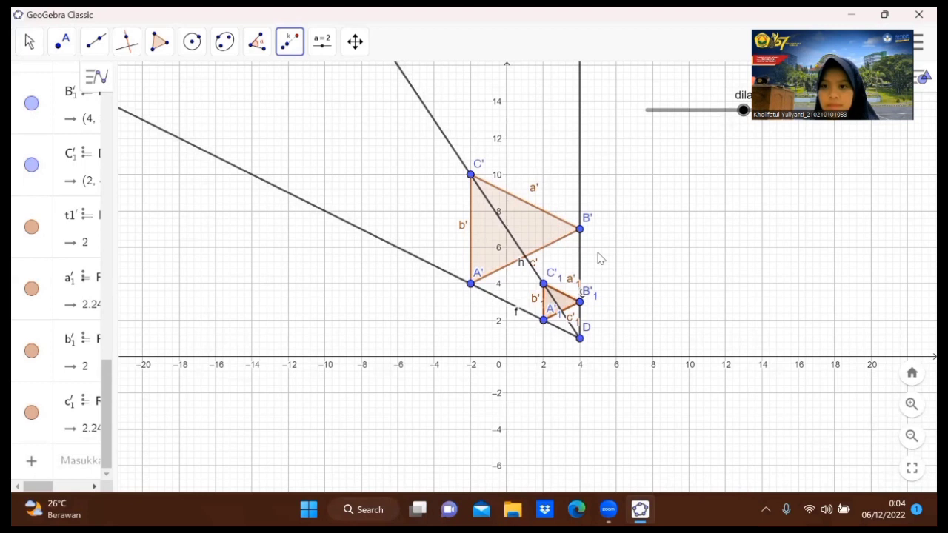
Move the dilasi slider back and forth to watch the slider-controlled image triangle change size.
{"action": "key", "text": "Escape"}
{"action": "left_click_drag", "start_coordinate": [719, 112], "coordinate": [749, 125]}
{"action": "left_click_drag", "start_coordinate": [750, 122], "coordinate": [752, 123]}
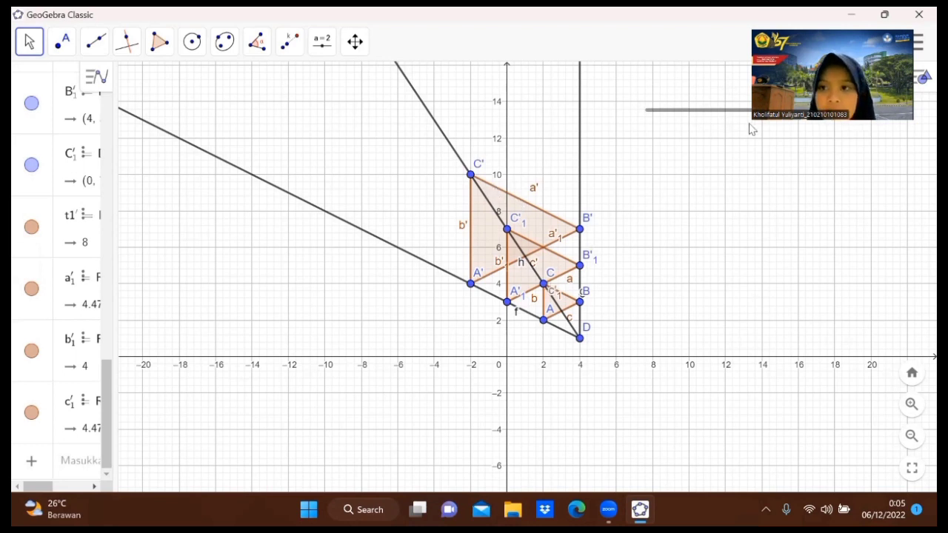
{"action": "mouse_move", "coordinate": [766, 111]}
{"action": "left_mouse_down"}
{"action": "mouse_move", "coordinate": [743, 111]}
{"action": "mouse_move", "coordinate": [772, 121]}
{"action": "mouse_move", "coordinate": [761, 118]}
{"action": "left_mouse_up"}
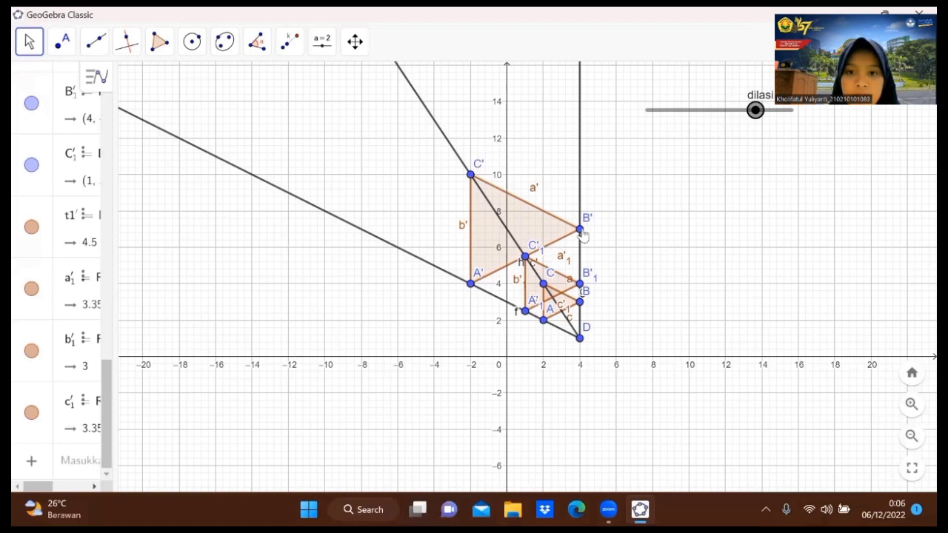
{"action": "left_click_drag", "start_coordinate": [755, 109], "coordinate": [647, 111]}
{"action": "left_click_drag", "start_coordinate": [715, 111], "coordinate": [753, 110]}
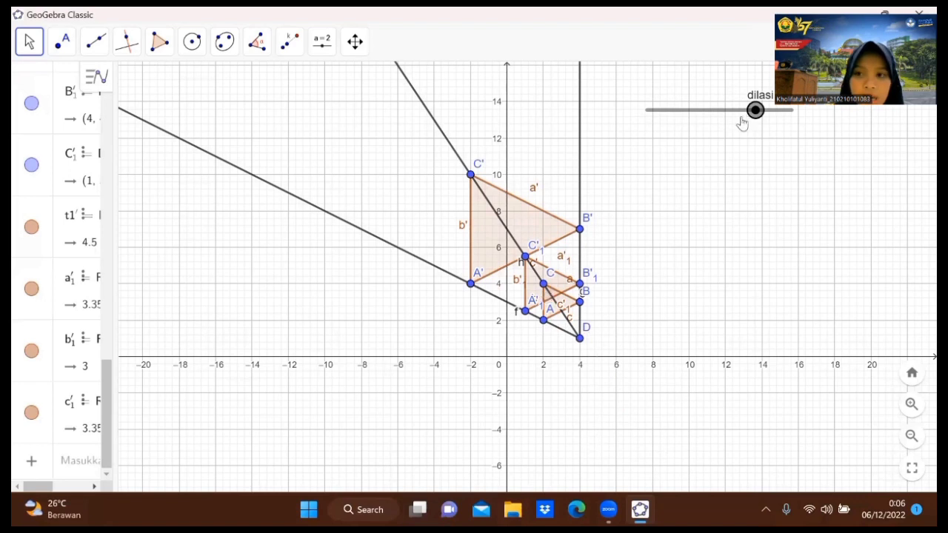
{"action": "mouse_move", "coordinate": [752, 117]}
{"action": "left_mouse_down"}
{"action": "mouse_move", "coordinate": [718, 116]}
{"action": "mouse_move", "coordinate": [745, 119]}
{"action": "left_mouse_up"}
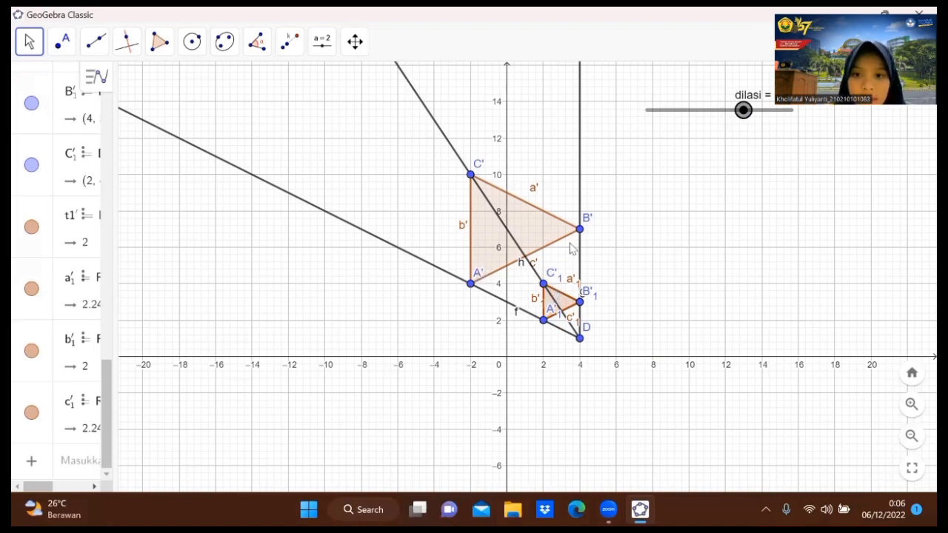
{"action": "mouse_move", "coordinate": [742, 108]}
{"action": "left_mouse_down"}
{"action": "mouse_move", "coordinate": [693, 111]}
{"action": "mouse_move", "coordinate": [794, 141]}
{"action": "mouse_move", "coordinate": [742, 118]}
{"action": "left_mouse_up"}
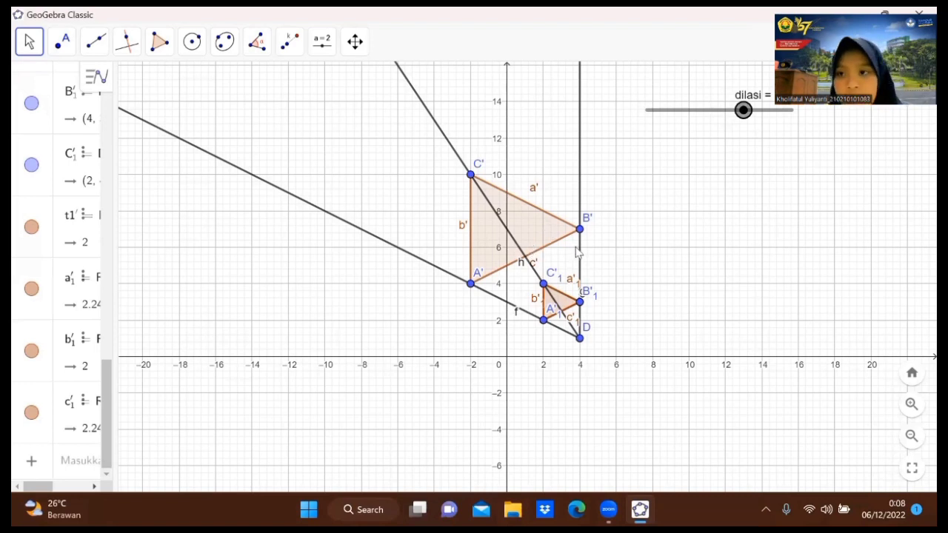
{"action": "mouse_move", "coordinate": [744, 112]}
{"action": "left_mouse_down"}
{"action": "mouse_move", "coordinate": [661, 114]}
{"action": "mouse_move", "coordinate": [775, 123]}
{"action": "mouse_move", "coordinate": [664, 123]}
{"action": "mouse_move", "coordinate": [786, 127]}
{"action": "mouse_move", "coordinate": [669, 111]}
{"action": "mouse_move", "coordinate": [732, 117]}
{"action": "left_mouse_up"}
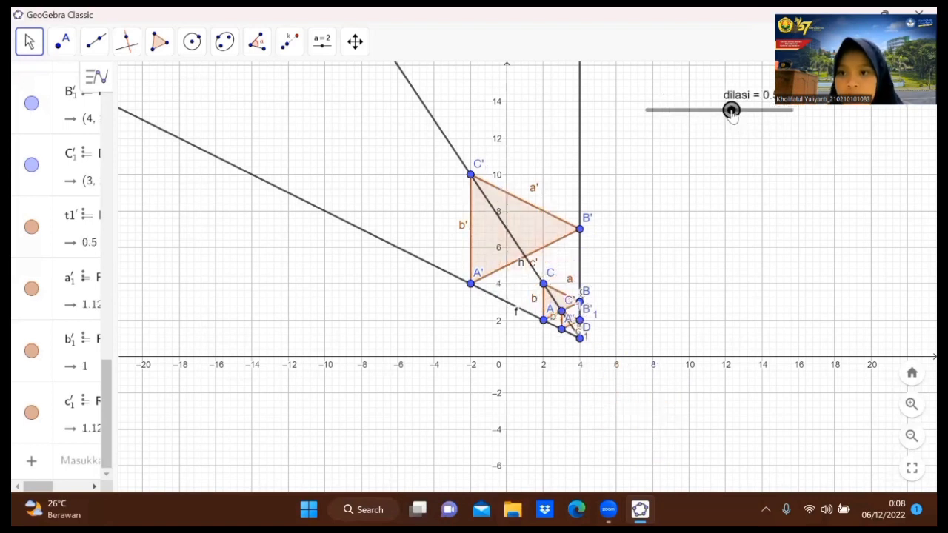
Start the animation of the dilasi slider.
{"action": "right_click", "coordinate": [732, 113]}
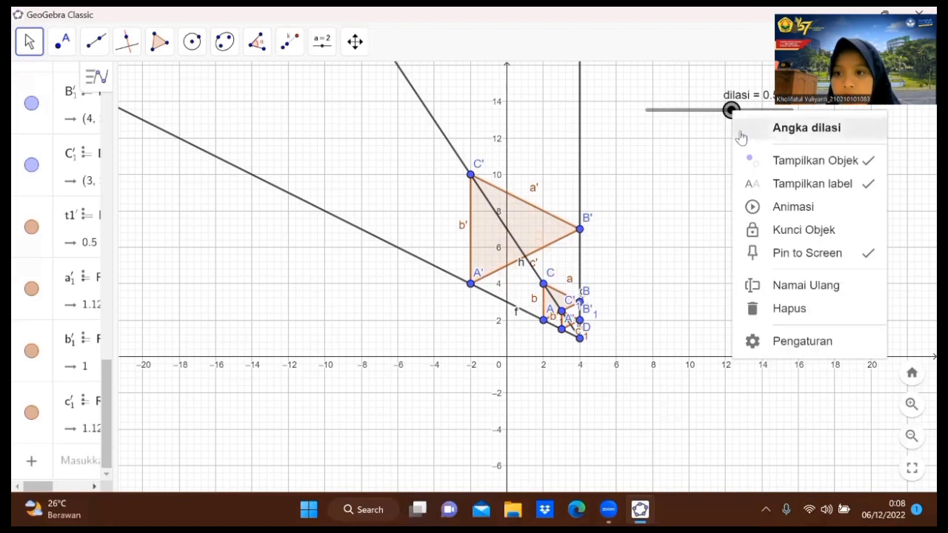
{"action": "left_click", "coordinate": [760, 208]}
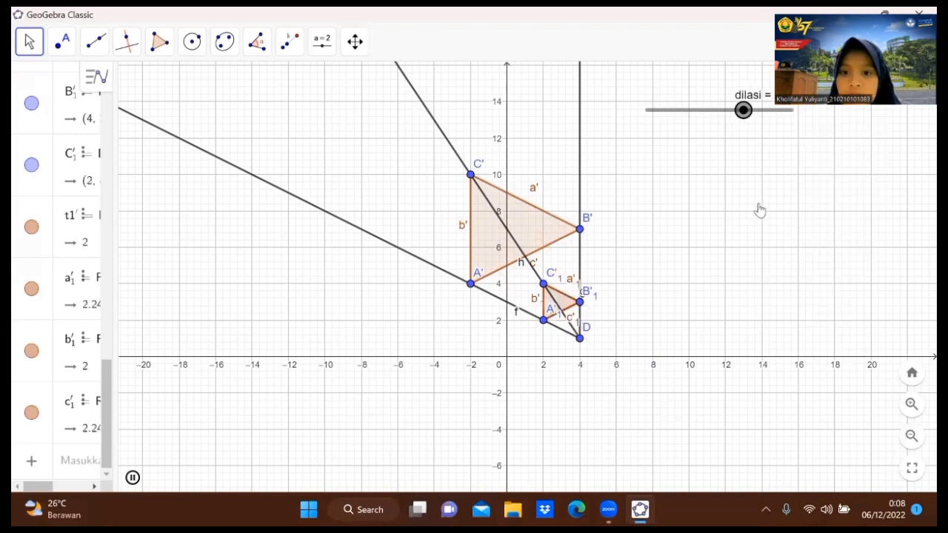